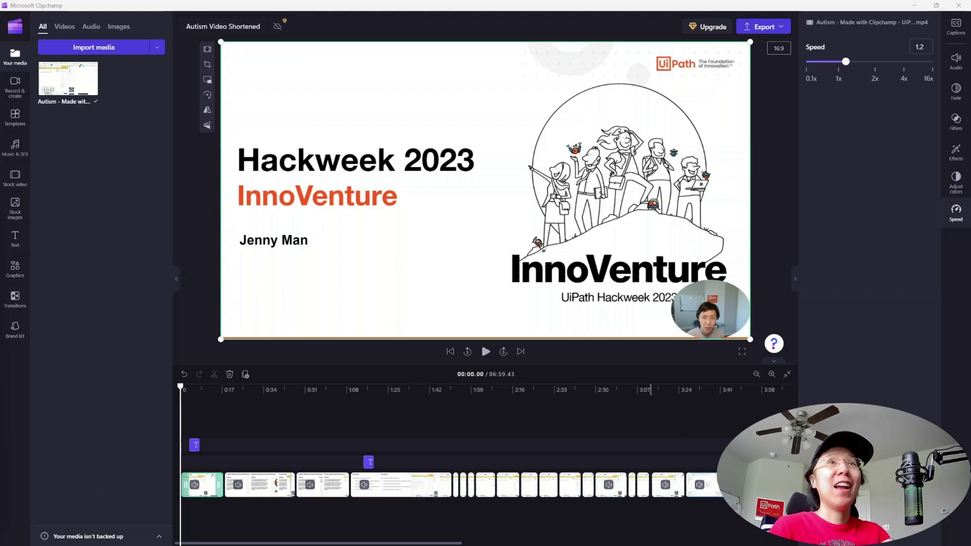
Start exporting the video, which triggers the Mind the gap blank-frames warning
{"action": "left_click", "coordinate": [763, 27]}
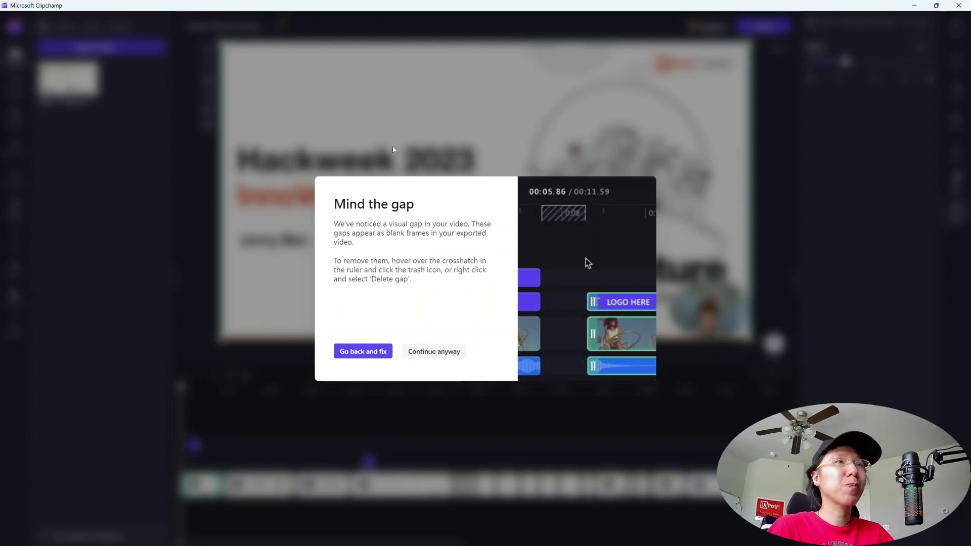
Choose 'Go back and fix' to return to the multi-clip editing timeline
{"action": "left_click", "coordinate": [363, 352]}
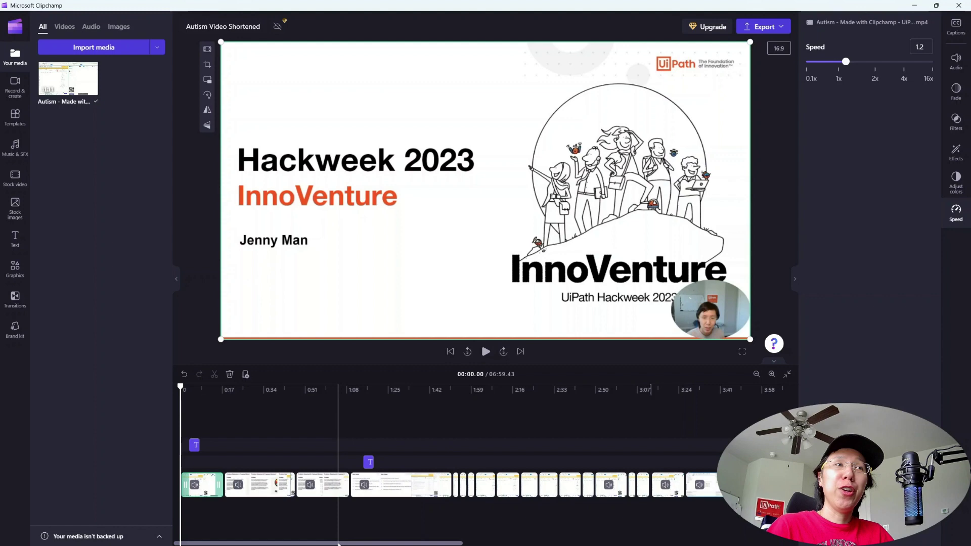
{"action": "mouse_move", "coordinate": [340, 544]}
{"action": "left_mouse_down"}
{"action": "mouse_move", "coordinate": [509, 544]}
{"action": "mouse_move", "coordinate": [237, 543]}
{"action": "left_mouse_up"}
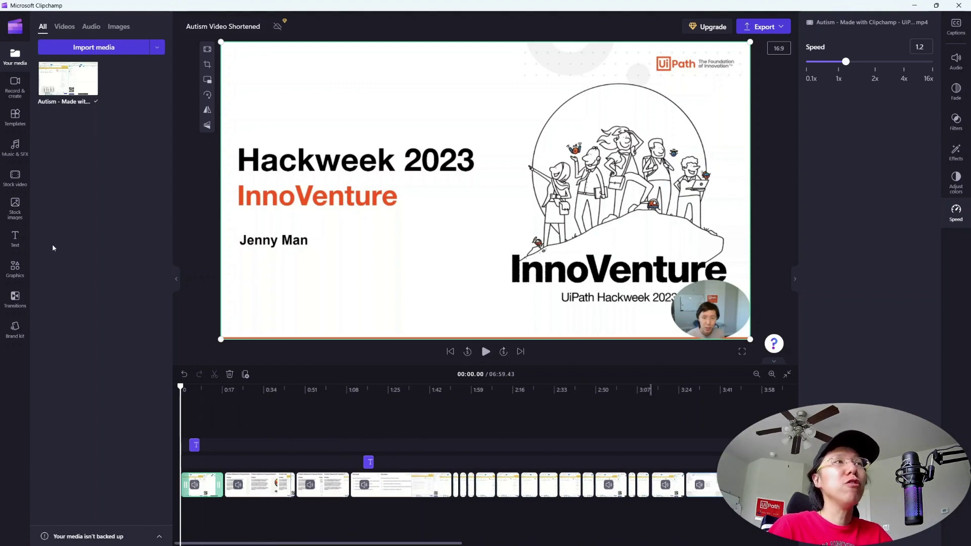
Open Transitions and preview Cross fade between timeline clips, then return it unused
{"action": "left_click", "coordinate": [15, 300]}
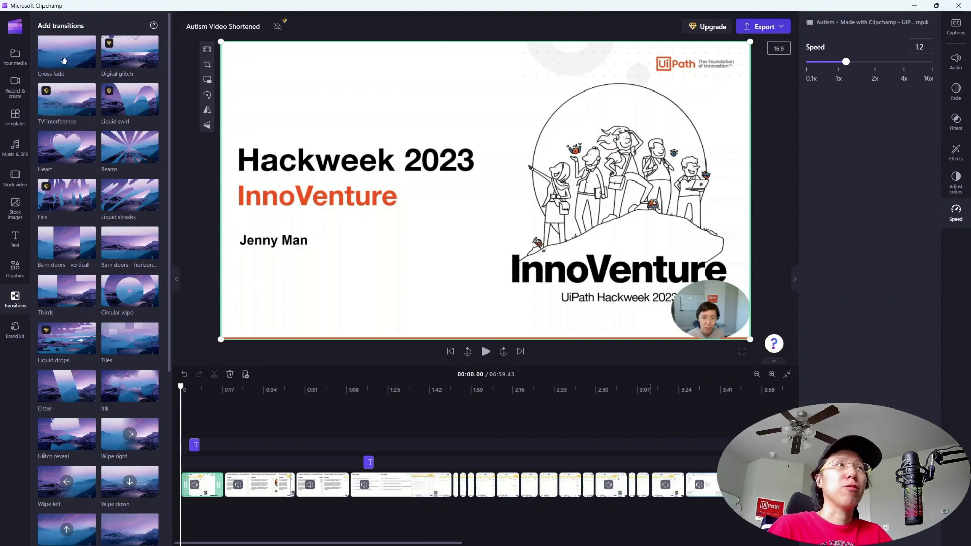
{"action": "mouse_move", "coordinate": [64, 60]}
{"action": "left_mouse_down"}
{"action": "mouse_move", "coordinate": [226, 475]}
{"action": "mouse_move", "coordinate": [272, 452]}
{"action": "left_mouse_up"}
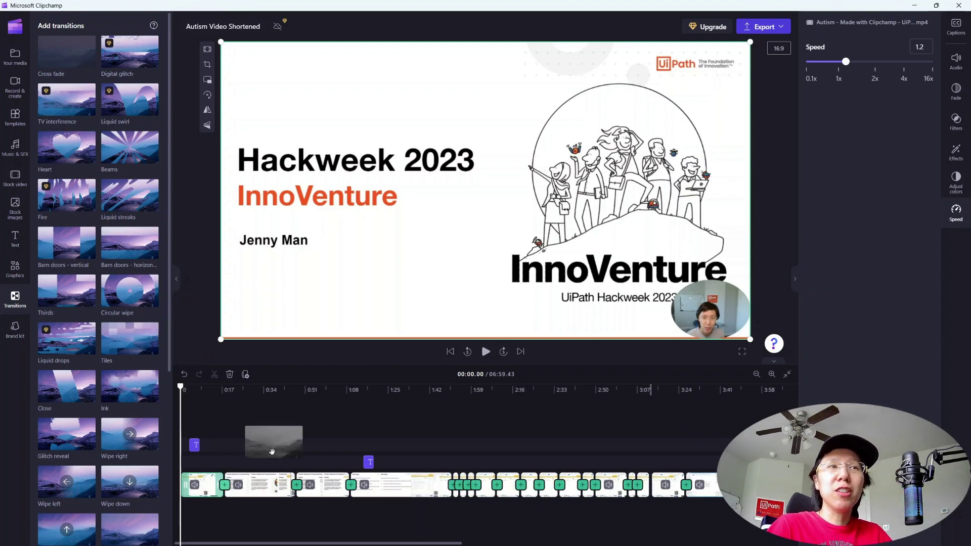
{"action": "left_click_drag", "start_coordinate": [271, 452], "coordinate": [645, 454]}
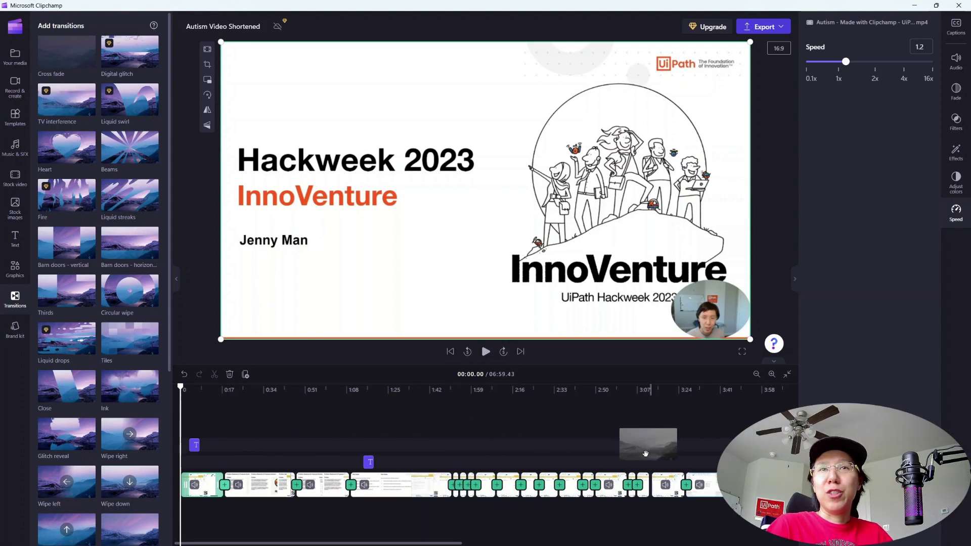
{"action": "mouse_move", "coordinate": [646, 453]}
{"action": "left_mouse_down"}
{"action": "mouse_move", "coordinate": [658, 486]}
{"action": "mouse_move", "coordinate": [650, 457]}
{"action": "left_mouse_up"}
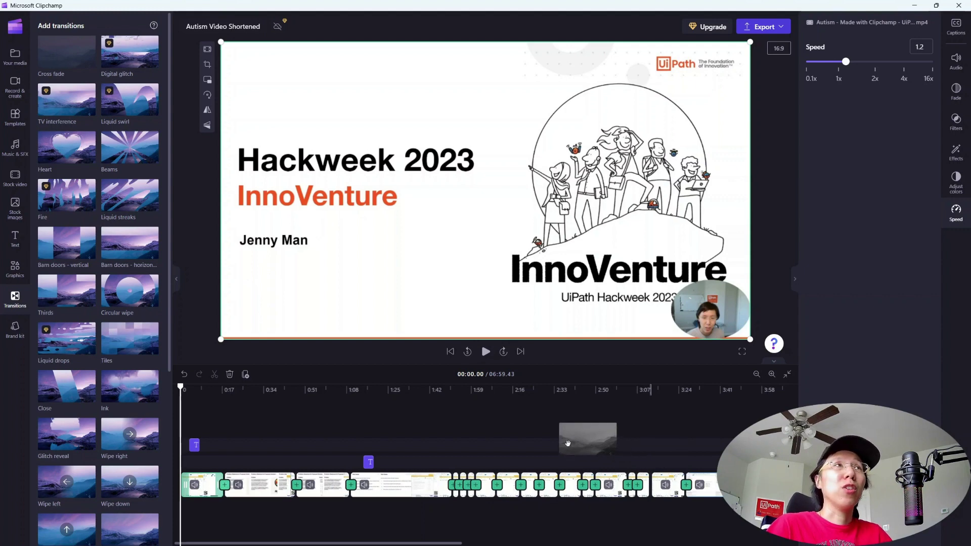
{"action": "left_click_drag", "start_coordinate": [650, 457], "coordinate": [58, 67]}
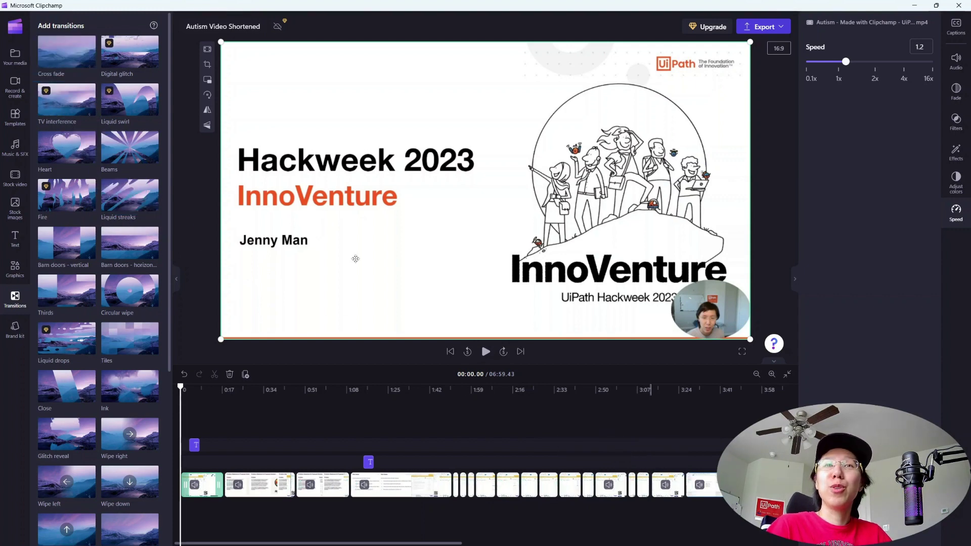
Delete the gap at 3:12, preview export quality choices, and select a neighbouring clip
{"action": "right_click", "coordinate": [649, 495]}
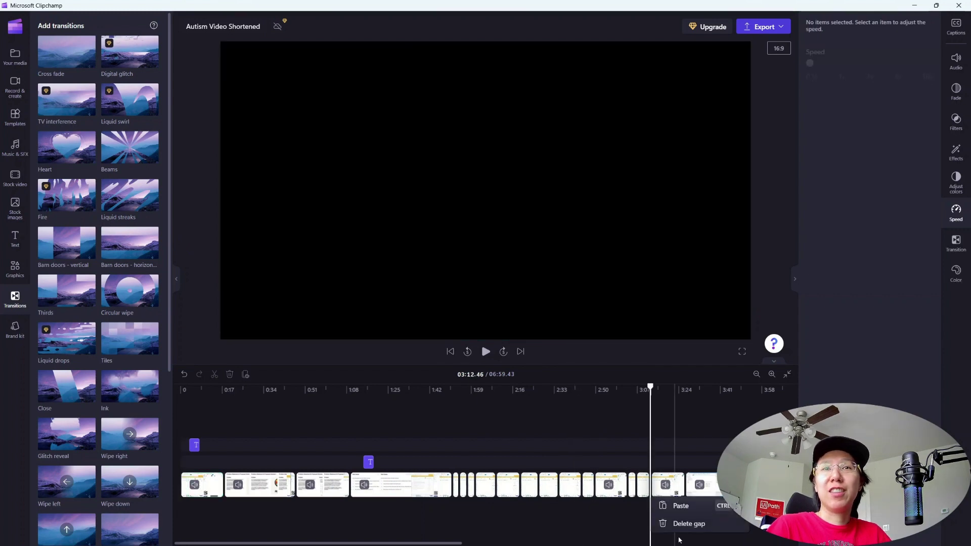
{"action": "left_click", "coordinate": [650, 495]}
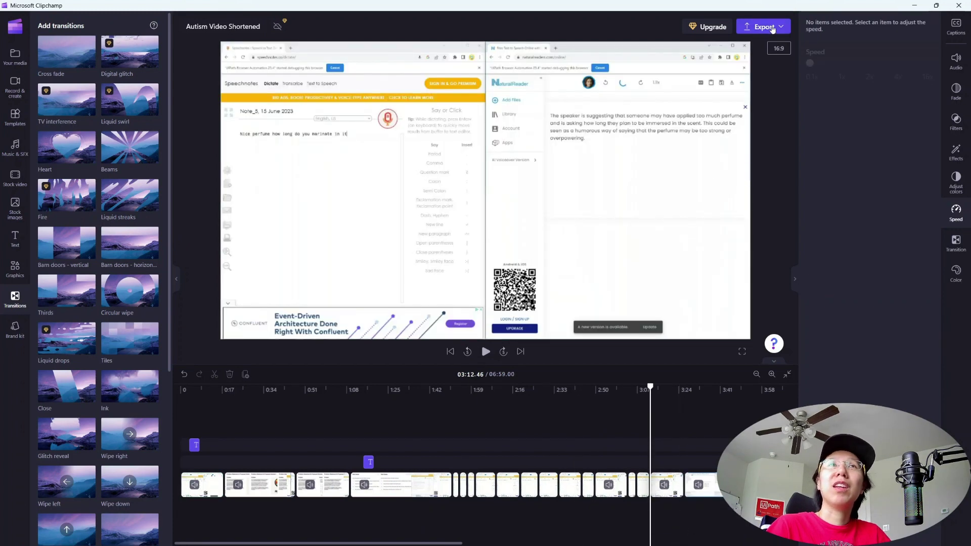
{"action": "left_click", "coordinate": [772, 29]}
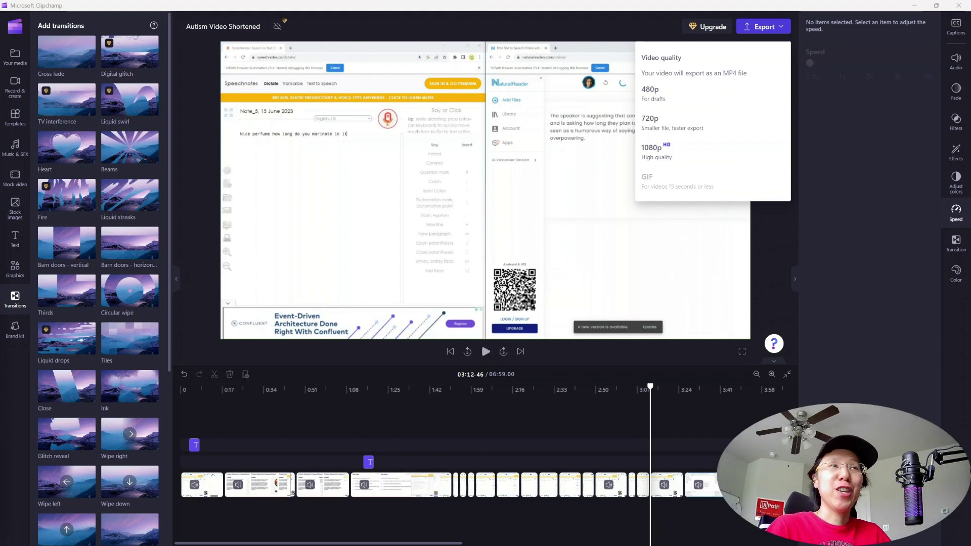
{"action": "left_click", "coordinate": [581, 355]}
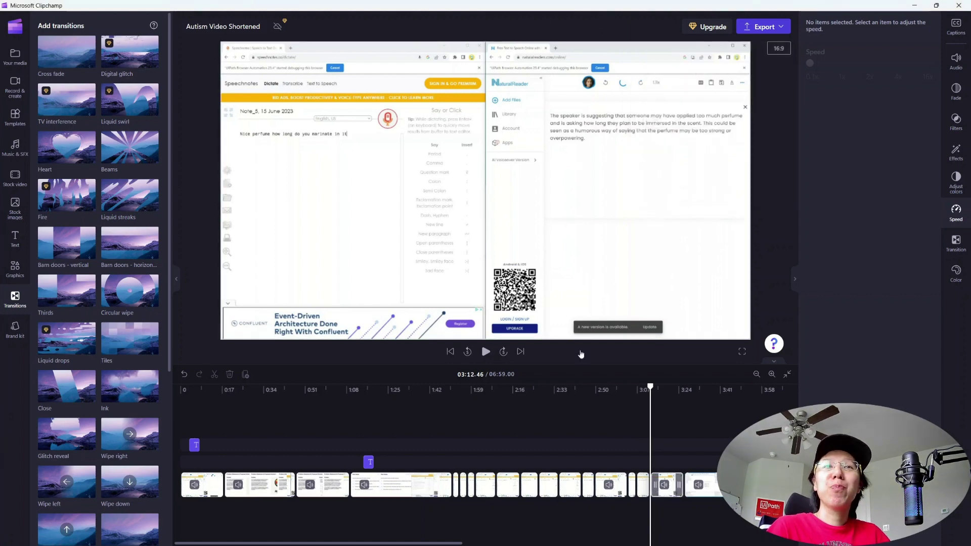
{"action": "left_click", "coordinate": [623, 486]}
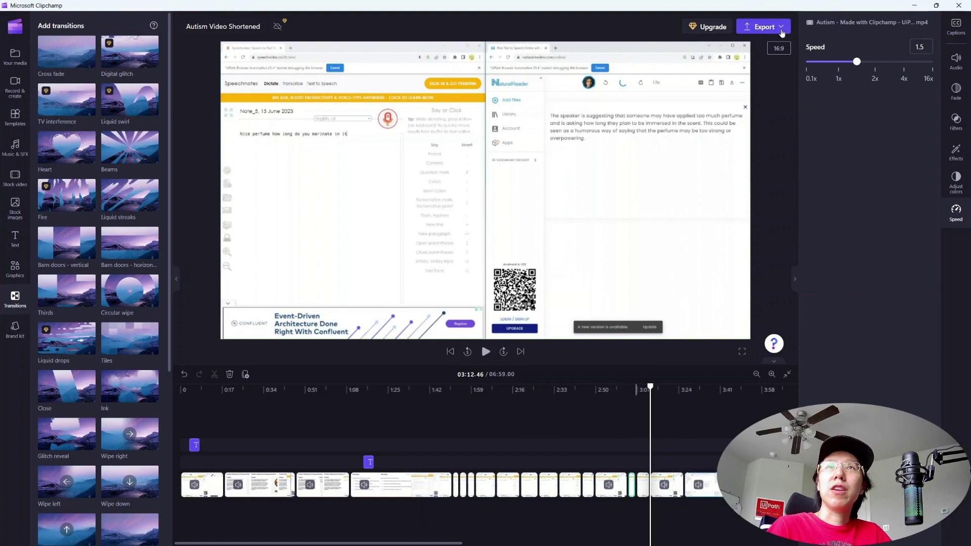
{"action": "left_click", "coordinate": [765, 27]}
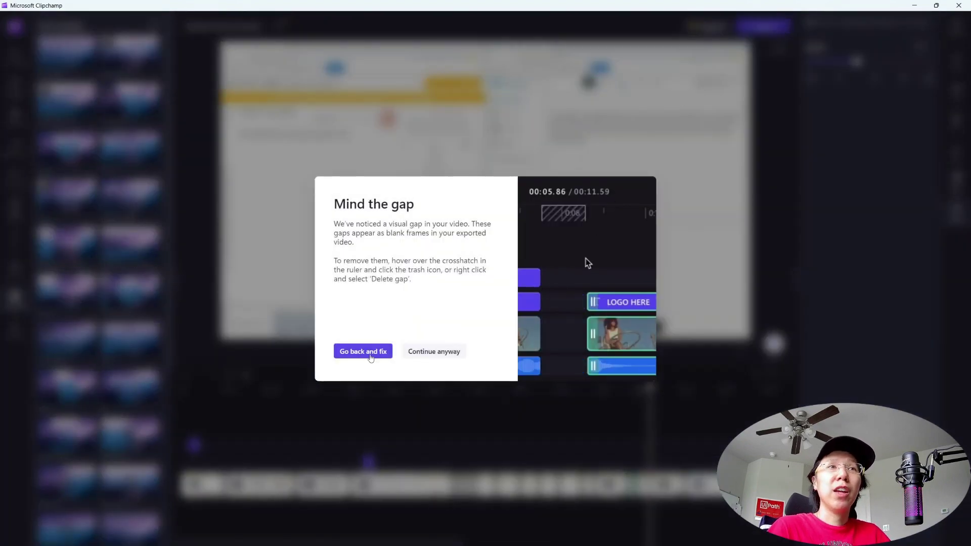
{"action": "left_click", "coordinate": [364, 351]}
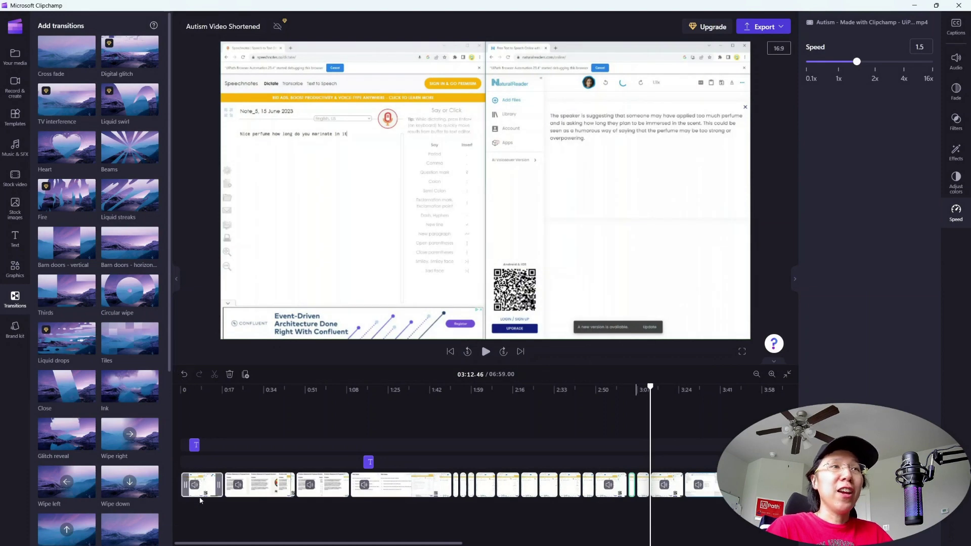
{"action": "left_click", "coordinate": [202, 486]}
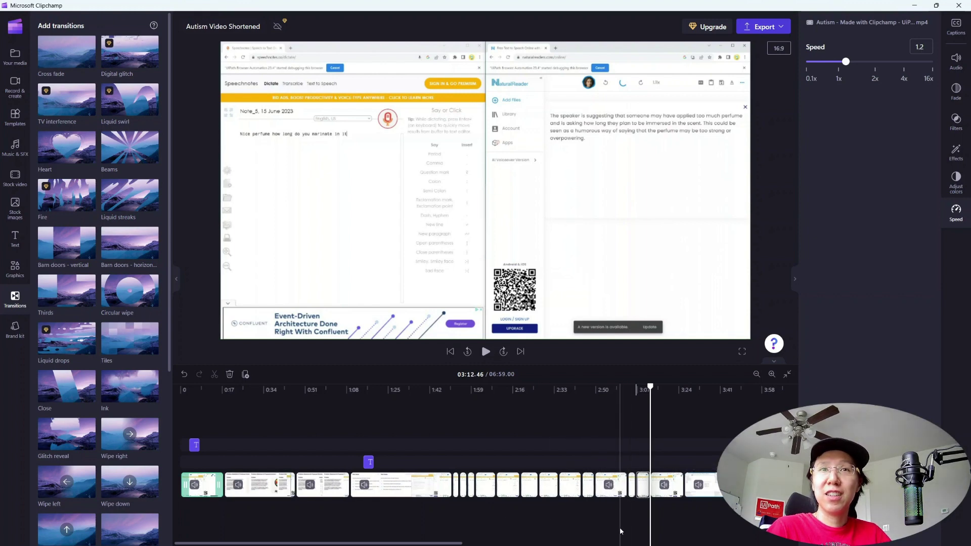
{"action": "left_click", "coordinate": [634, 492]}
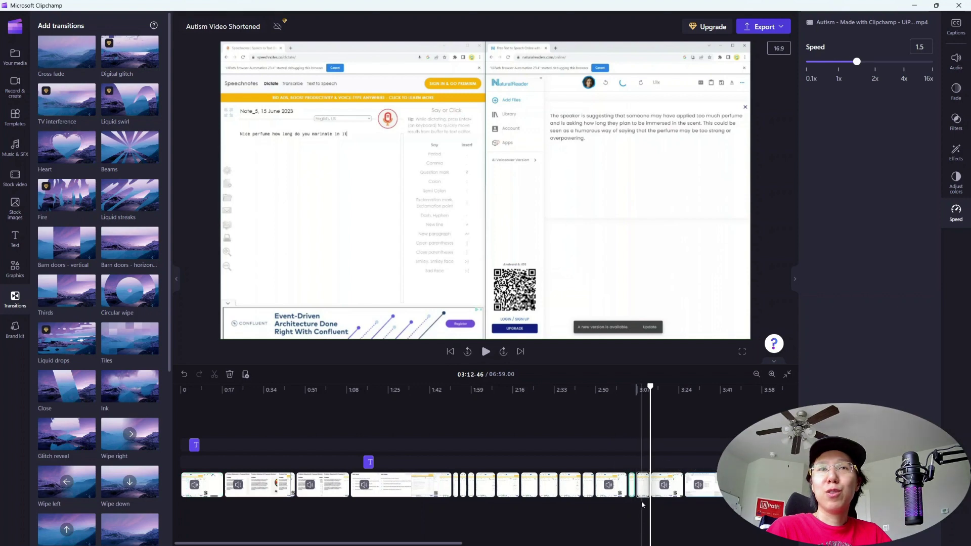
{"action": "mouse_move", "coordinate": [650, 485]}
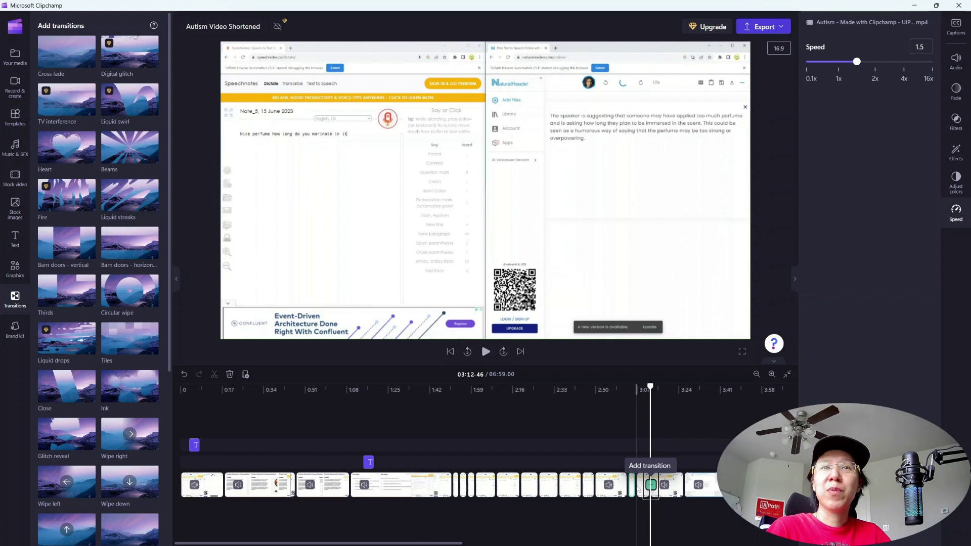
Check gap options around 3:06, then box-select the four clips after the gap
{"action": "right_click", "coordinate": [643, 489]}
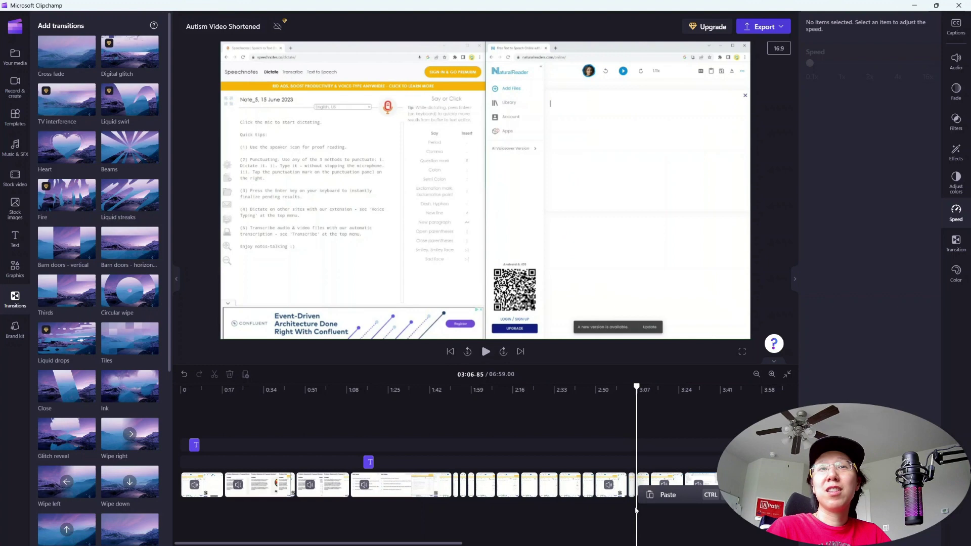
{"action": "right_click", "coordinate": [633, 485]}
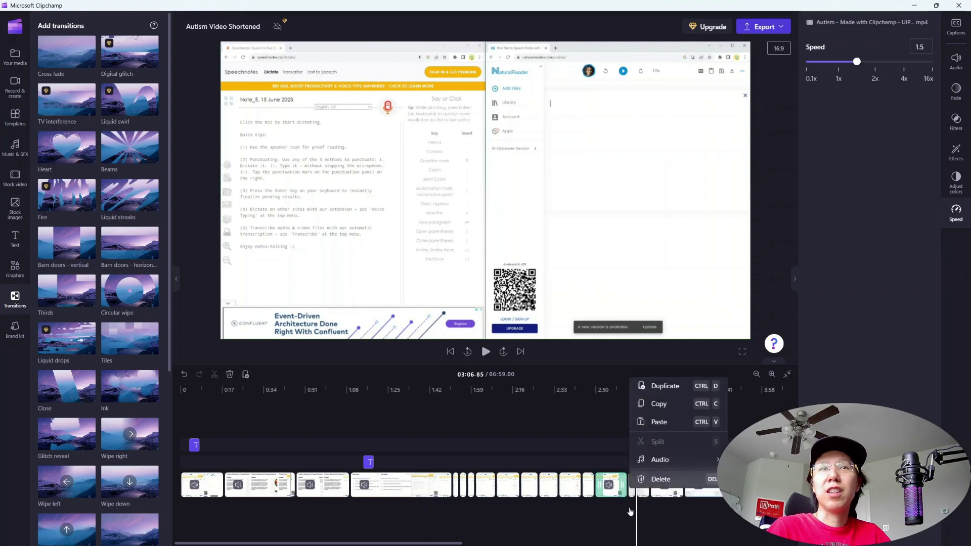
{"action": "left_click", "coordinate": [636, 502]}
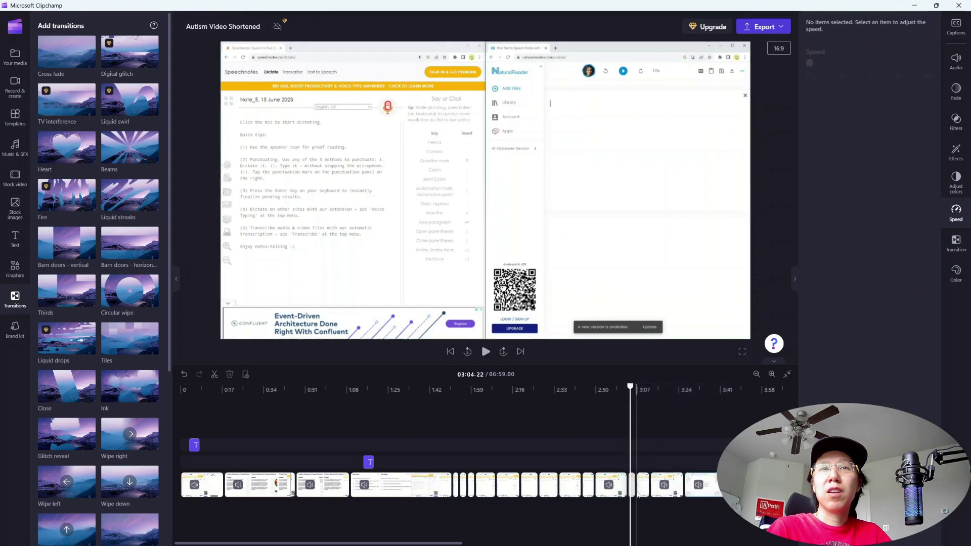
{"action": "right_click", "coordinate": [637, 490]}
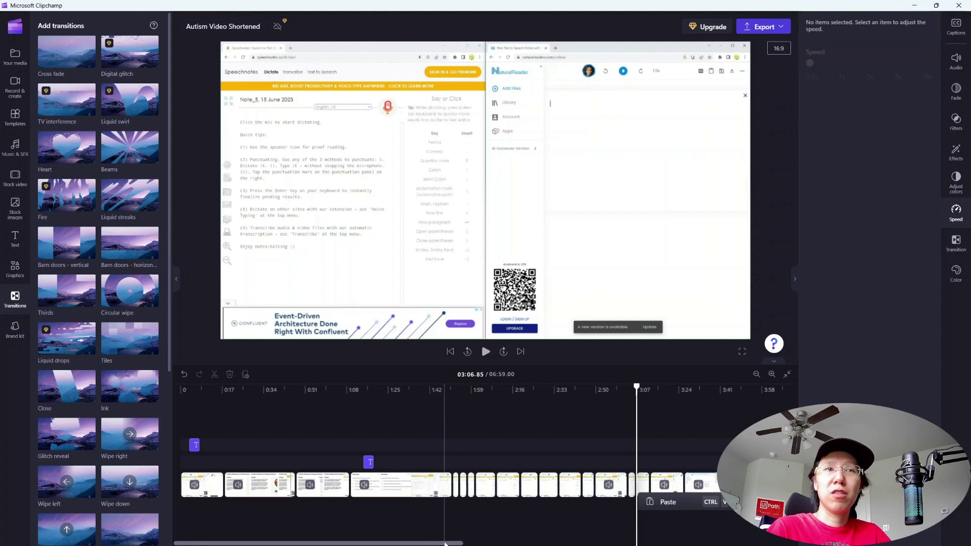
{"action": "mouse_move", "coordinate": [447, 543]}
{"action": "left_mouse_down"}
{"action": "mouse_move", "coordinate": [651, 544]}
{"action": "mouse_move", "coordinate": [642, 544]}
{"action": "left_mouse_up"}
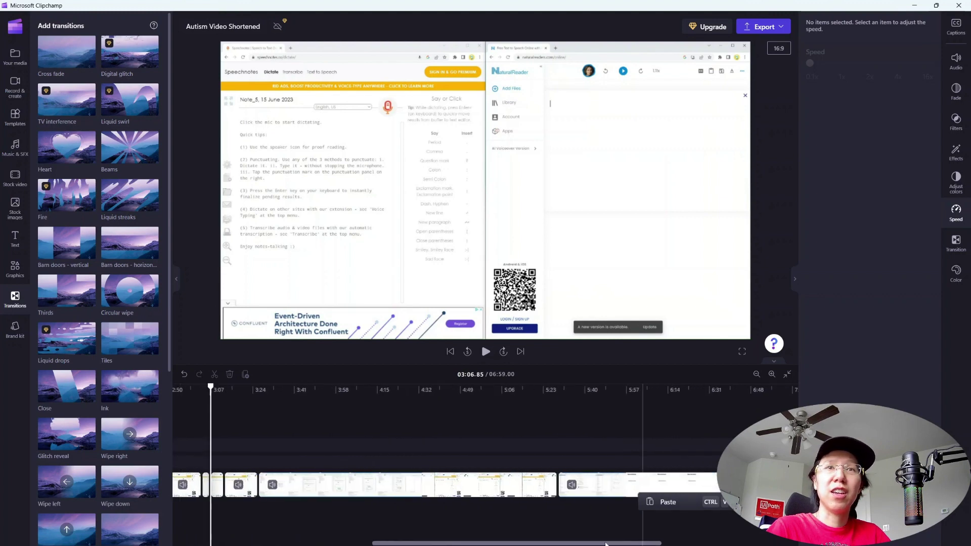
{"action": "mouse_move", "coordinate": [590, 518]}
{"action": "left_mouse_down"}
{"action": "mouse_move", "coordinate": [217, 492]}
{"action": "mouse_move", "coordinate": [247, 490]}
{"action": "left_mouse_up"}
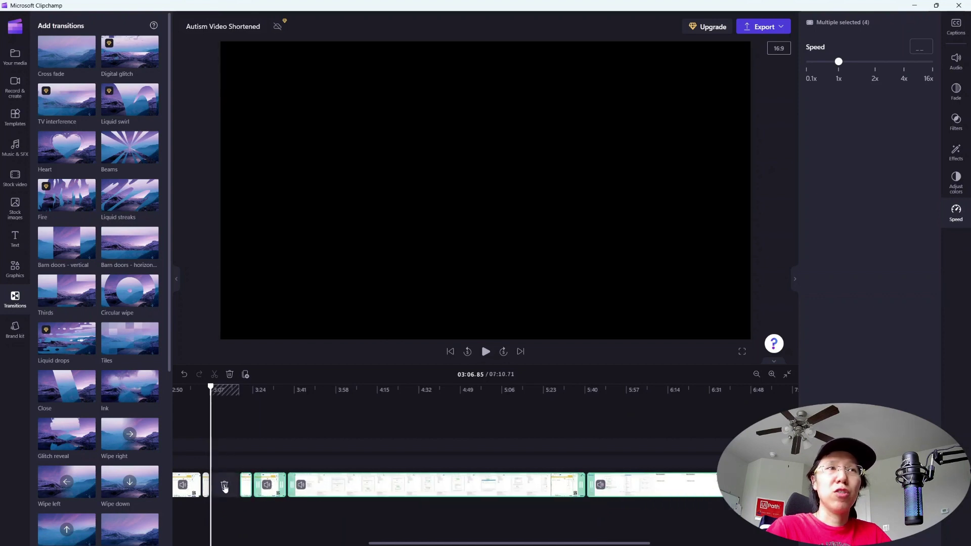
Trash the gap after 3:06 (length 6:58.76) and confirm export shows no warning
{"action": "left_click", "coordinate": [223, 487]}
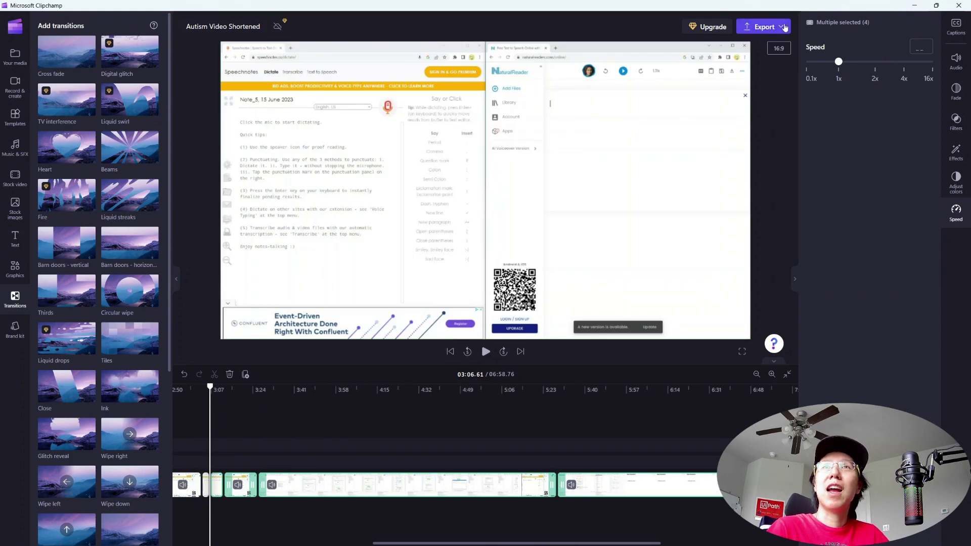
{"action": "left_click", "coordinate": [763, 27]}
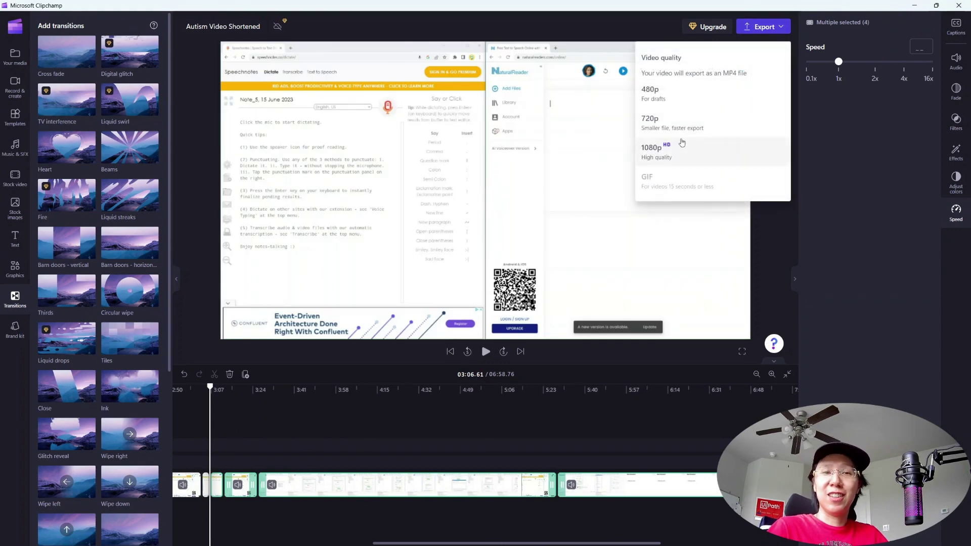
{"action": "key", "text": "Escape"}
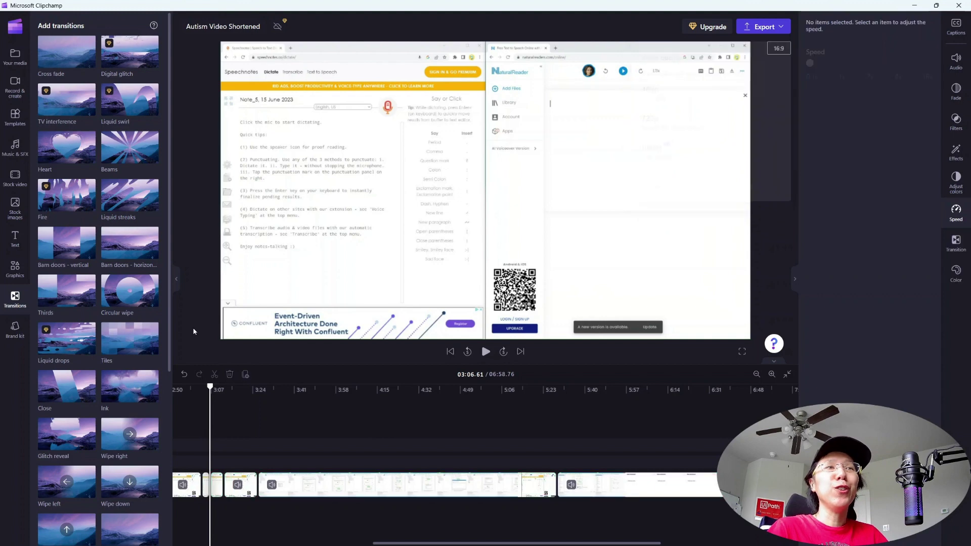